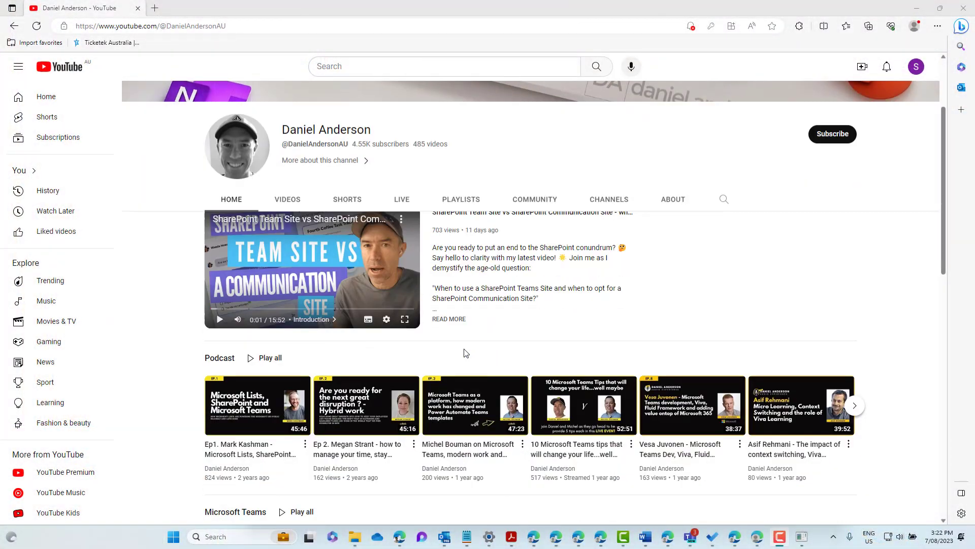
# Step: Subscribe to the channel from its Videos list and like the 'SharePoint Team Site vs Communication Site' video
pyautogui.scroll(-3, 466, 352)
pyautogui.scroll(4, 363, 193)
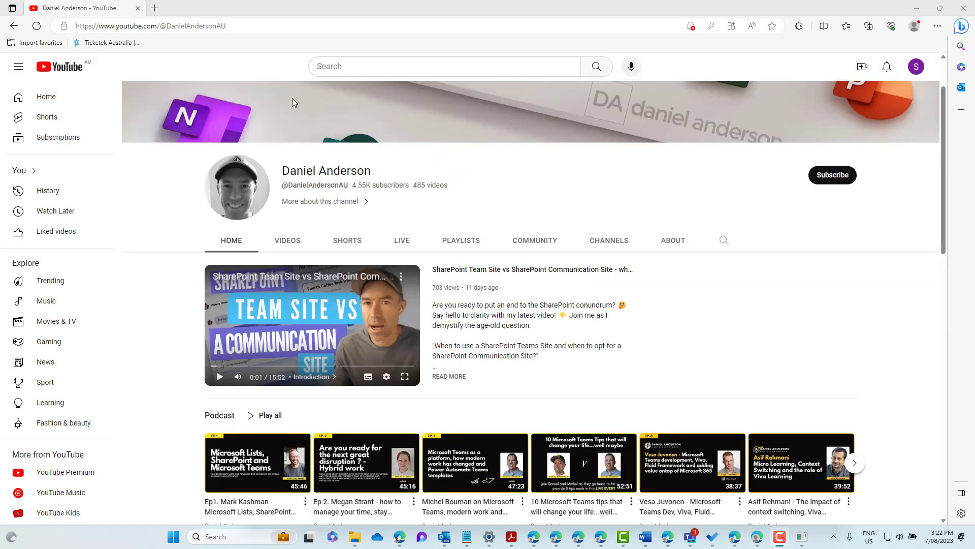
pyautogui.click(287, 240)
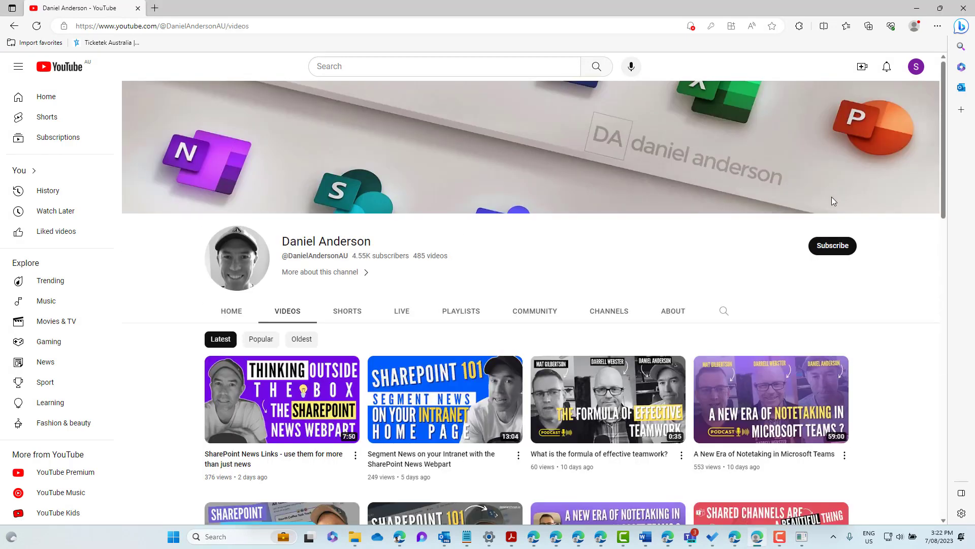
pyautogui.click(834, 245)
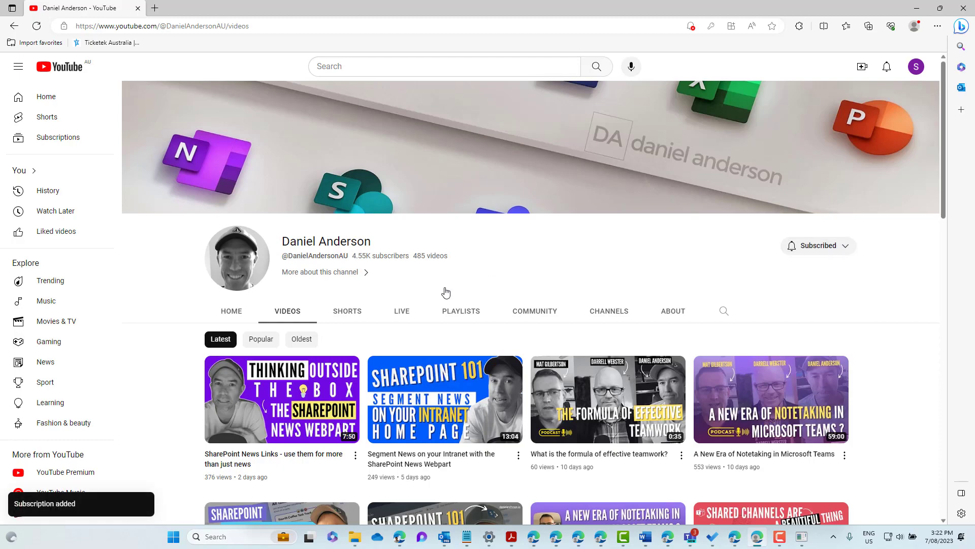
pyautogui.scroll(-3, 548, 434)
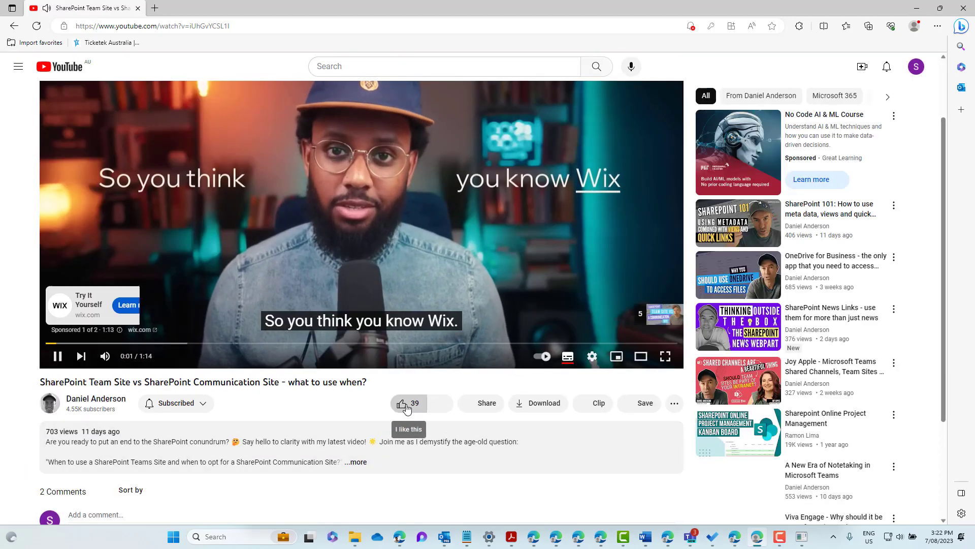
pyautogui.click(406, 409)
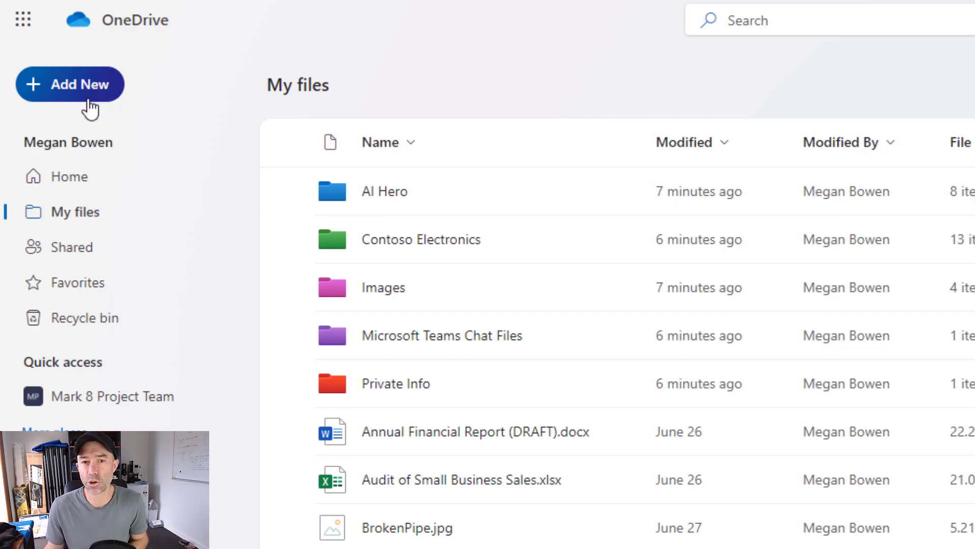
# Step: Add a new folder named 'RFP Requests' with the orange colour in My files
pyautogui.click(88, 100)
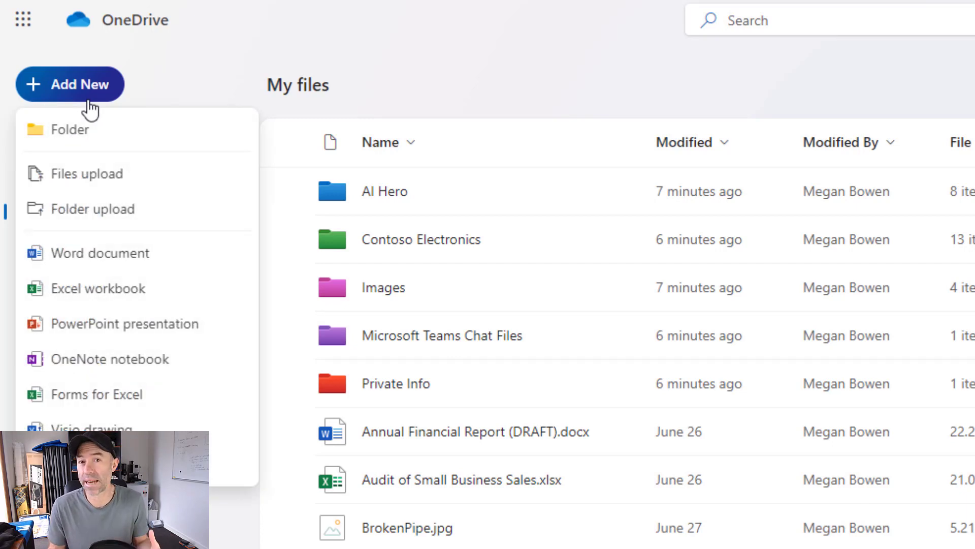
pyautogui.click(77, 133)
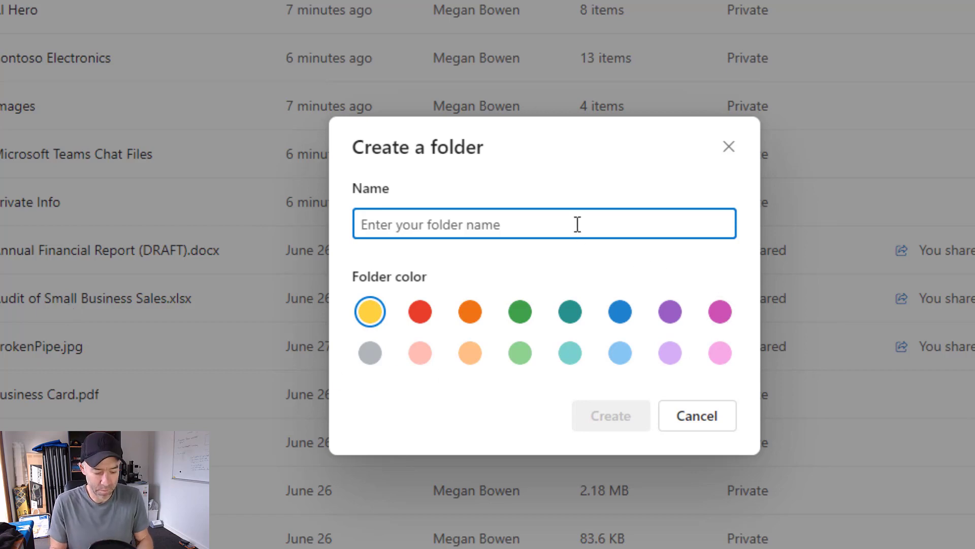
pyautogui.write('RFP ')
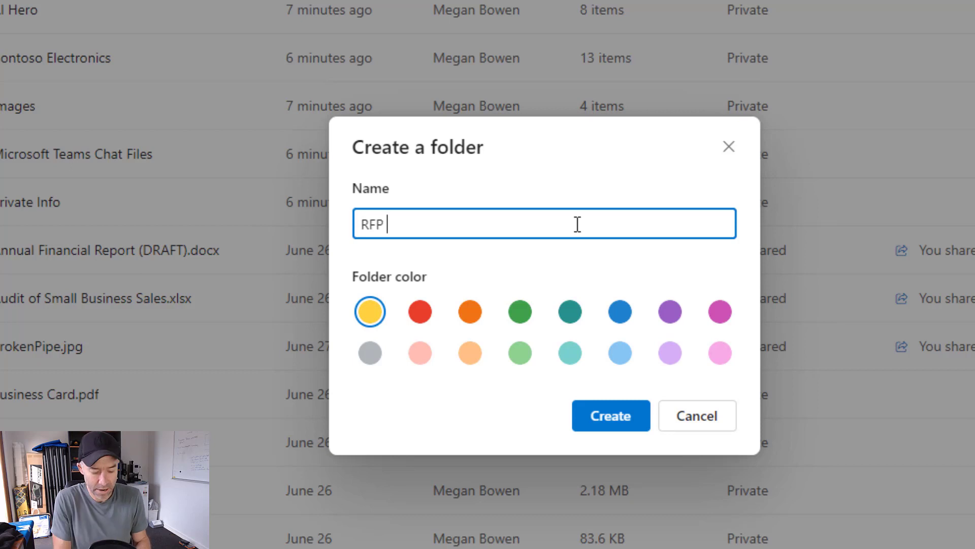
pyautogui.write('Requests')
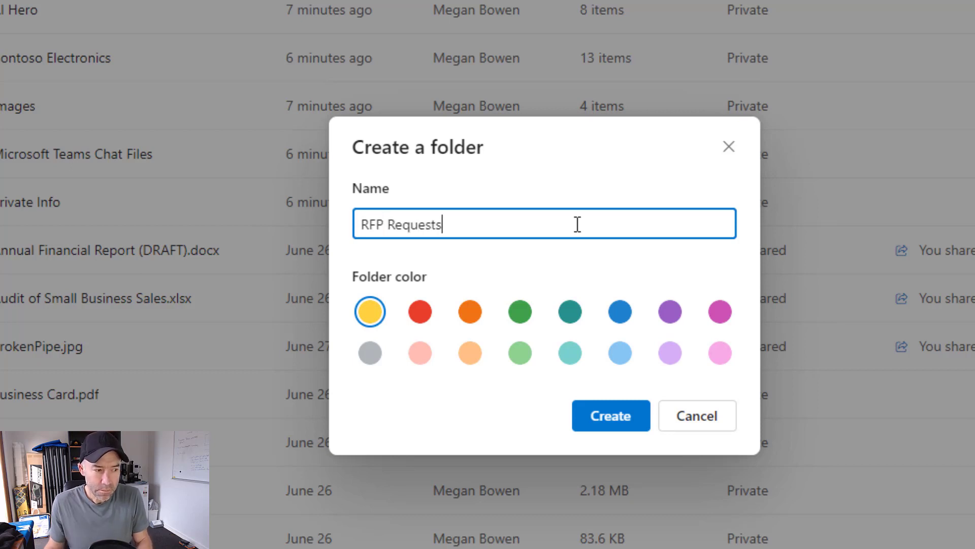
pyautogui.click(470, 312)
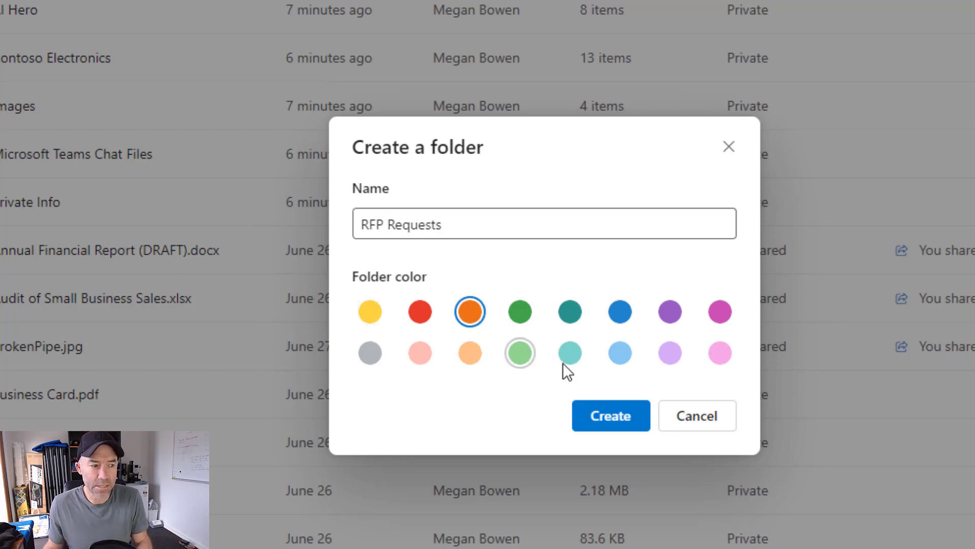
pyautogui.click(624, 428)
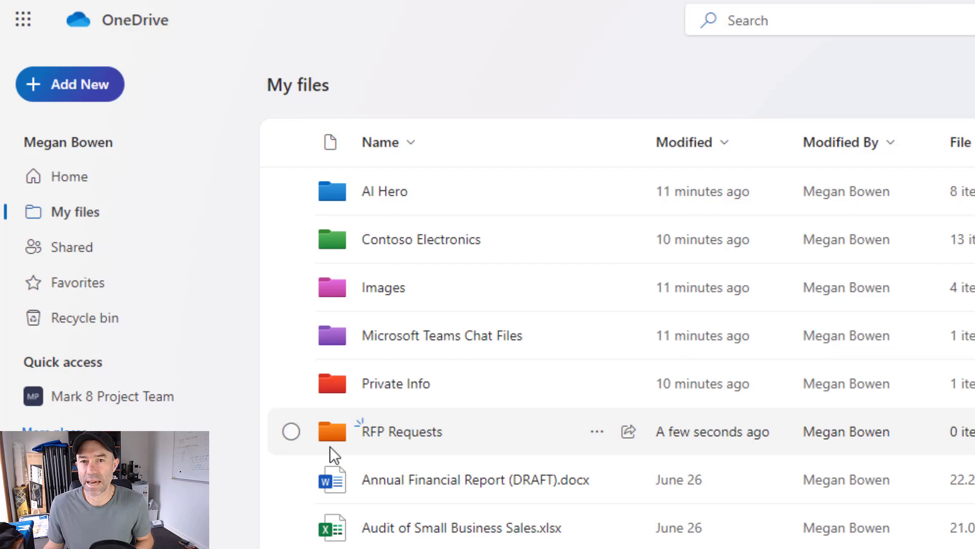
# Step: Change the RFP Requests folder colour to yellow, then go to the Mark 8 Project Team library
pyautogui.click(597, 435)
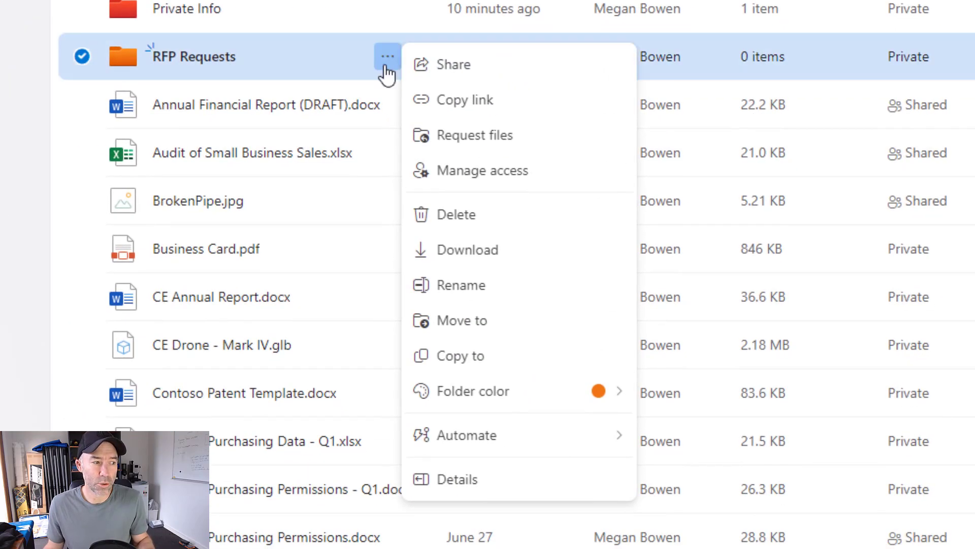
pyautogui.moveTo(508, 417)
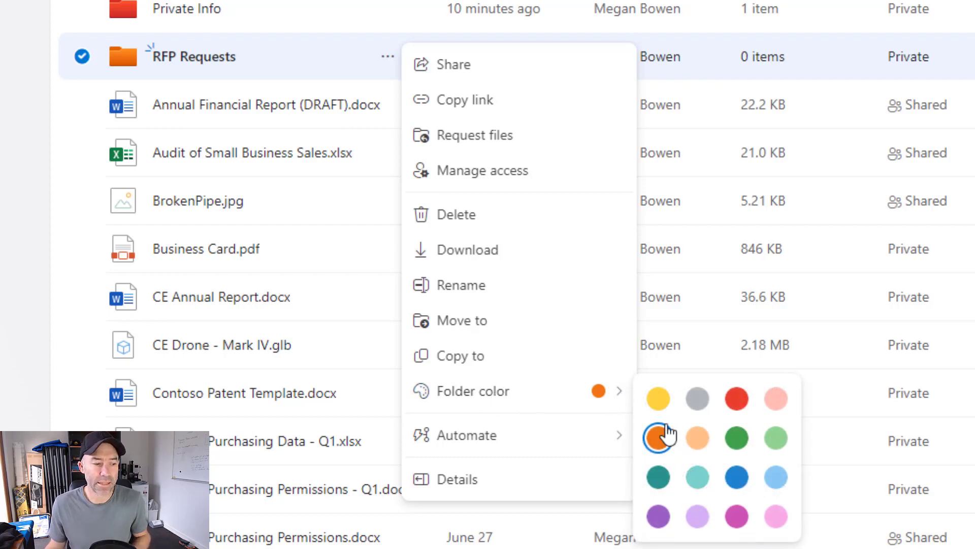
pyautogui.click(658, 398)
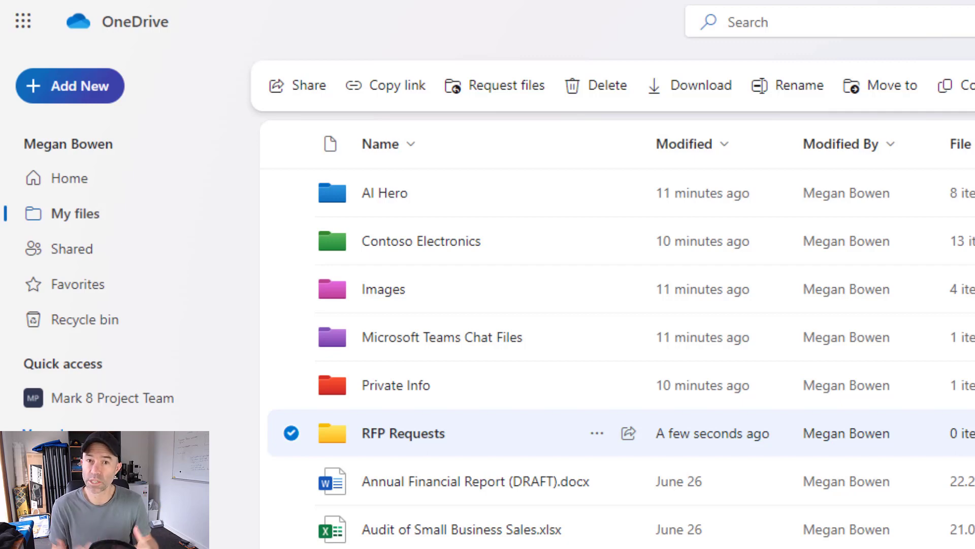
pyautogui.click(100, 399)
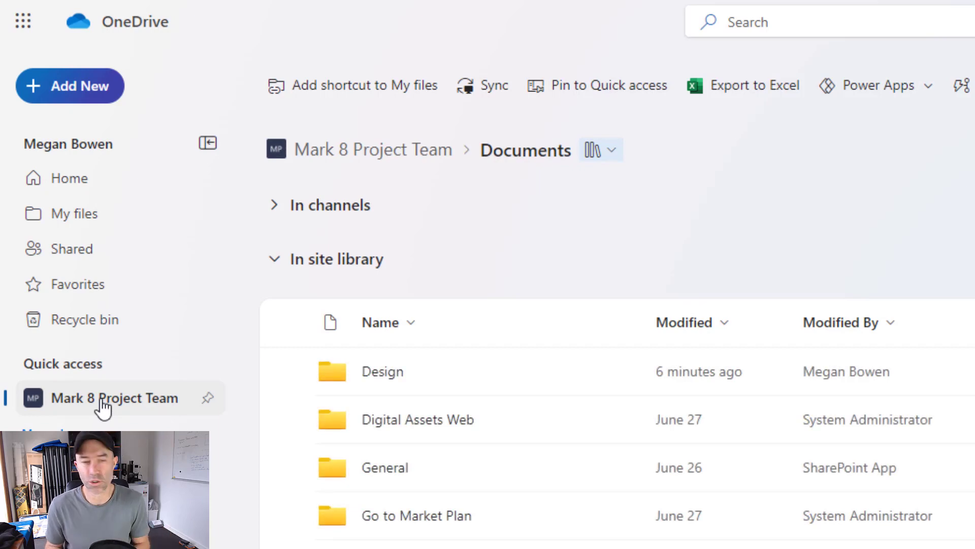
# Step: Switch from Documents to the Employees library and open it on the SharePoint site
pyautogui.click(601, 149)
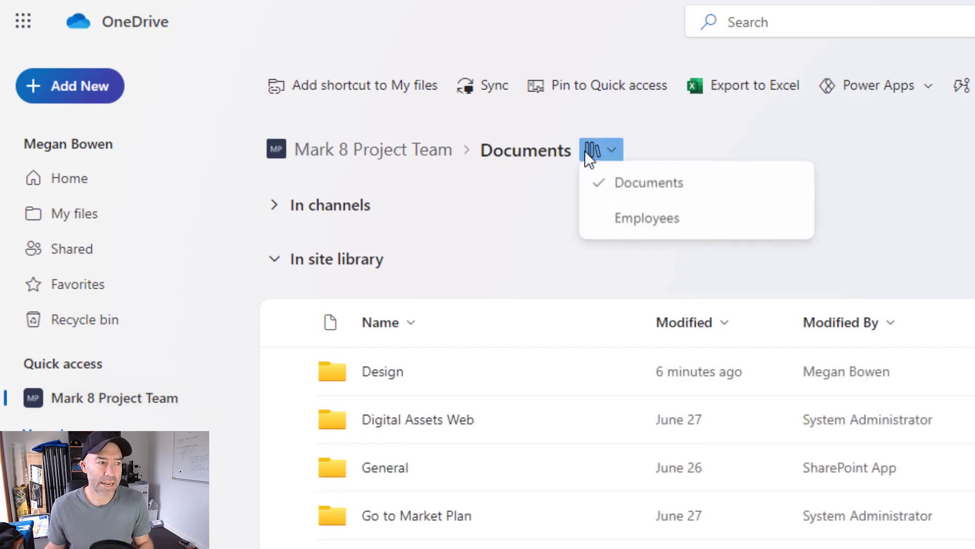
pyautogui.click(626, 218)
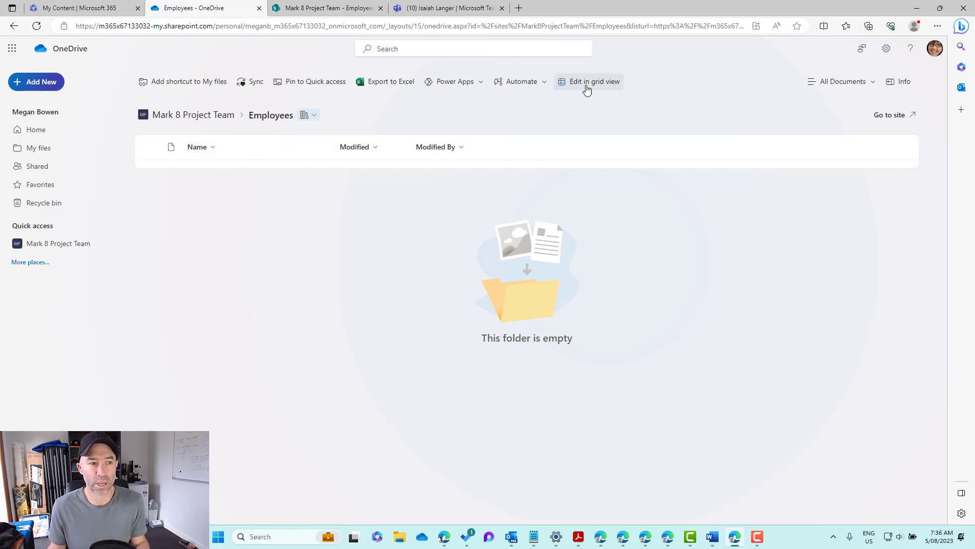
pyautogui.click(891, 117)
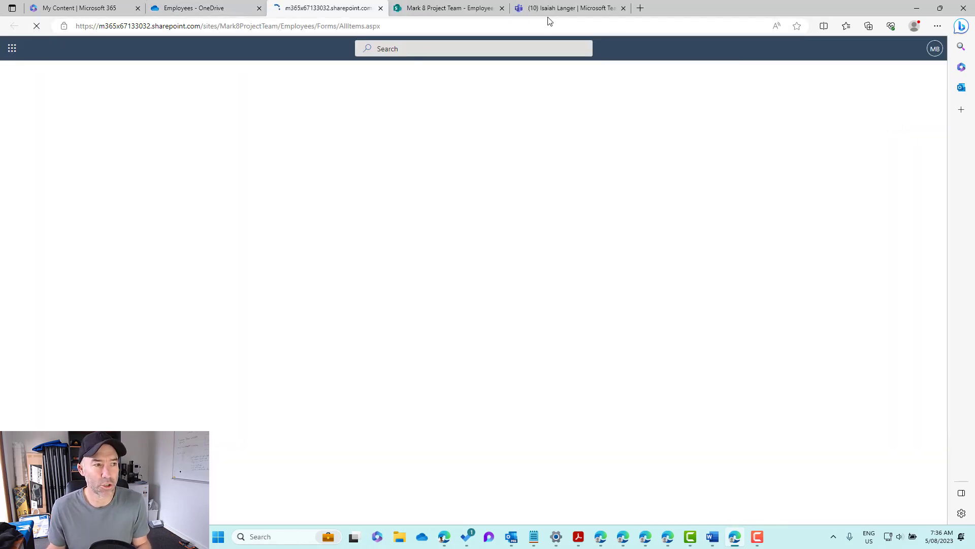
# Step: Add a green folder named 'Active Employee Files' to the SharePoint Employees library
pyautogui.click(502, 8)
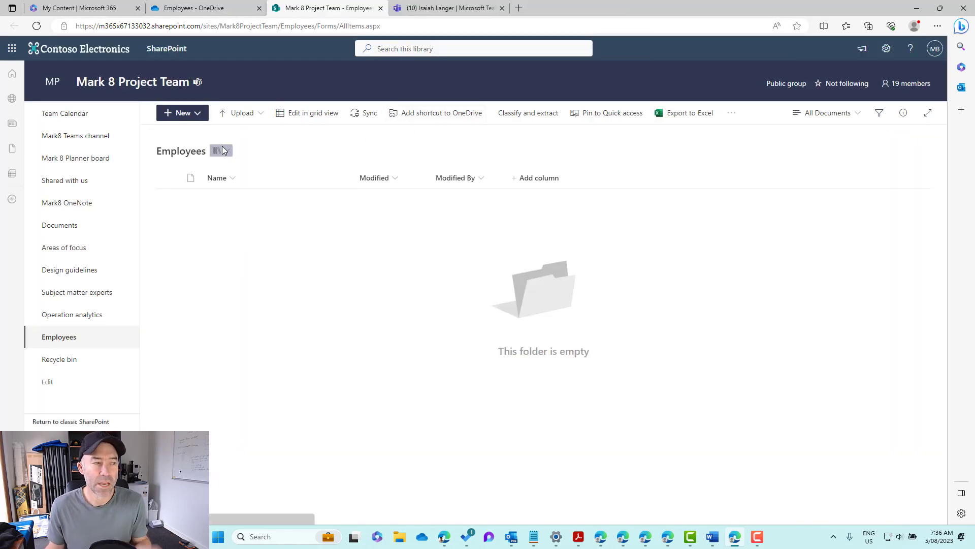
pyautogui.click(189, 118)
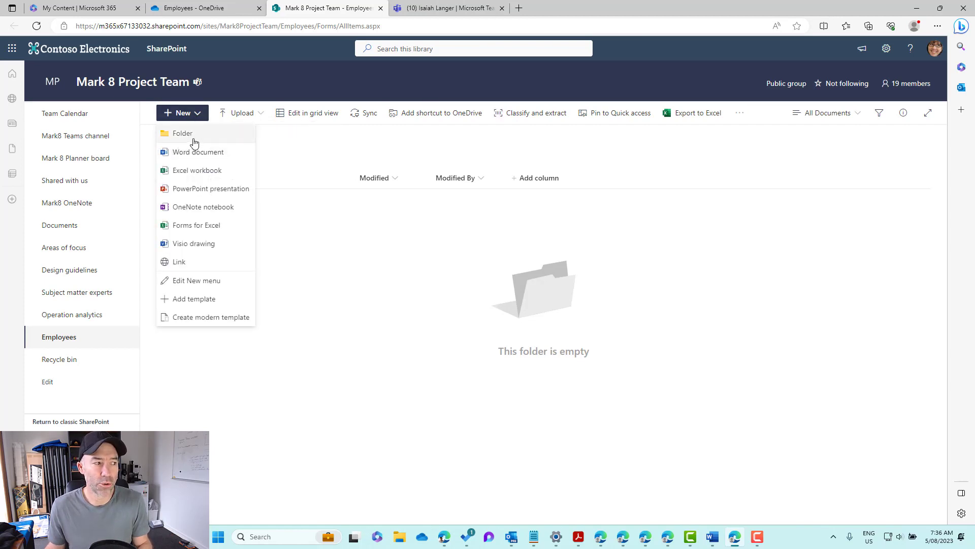
pyautogui.click(194, 136)
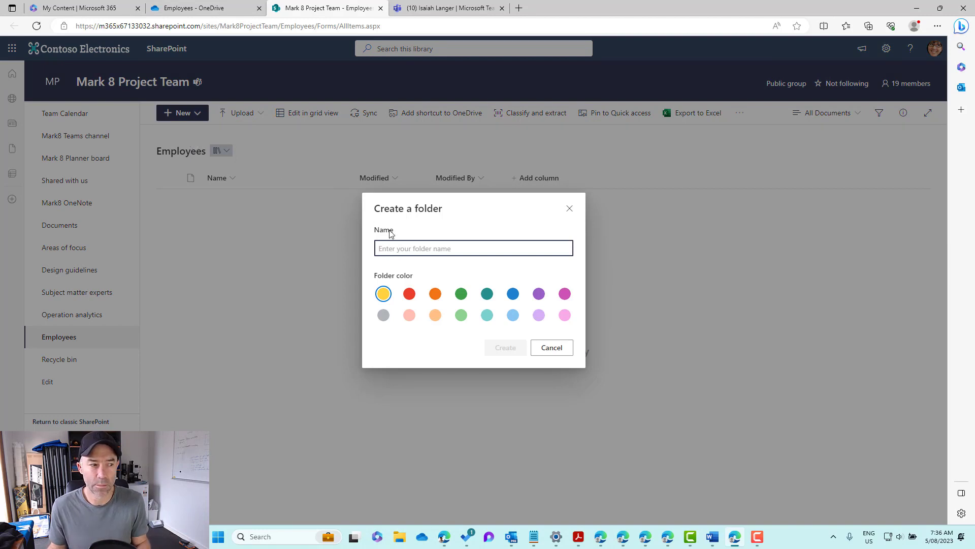
pyautogui.write('Active Employee Files')
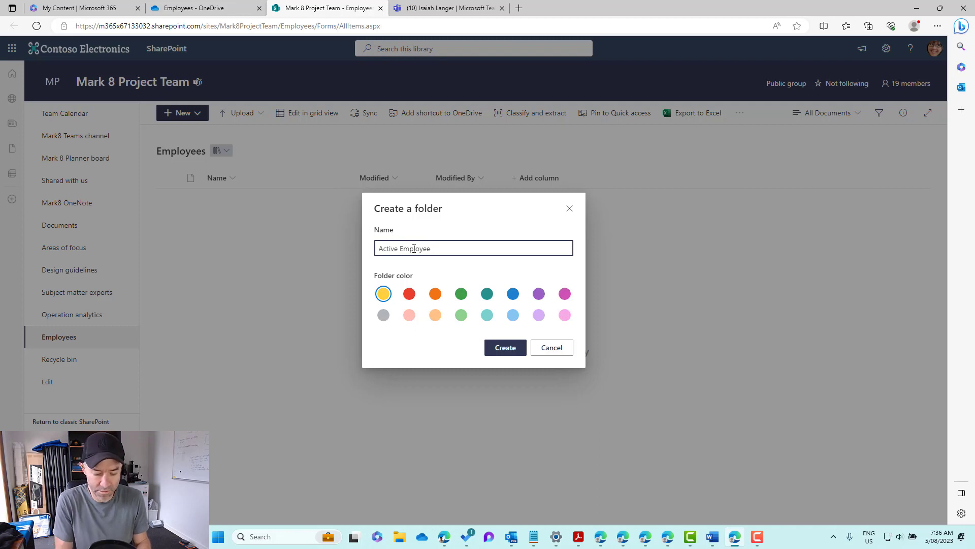
pyautogui.click(461, 294)
pyautogui.click(501, 349)
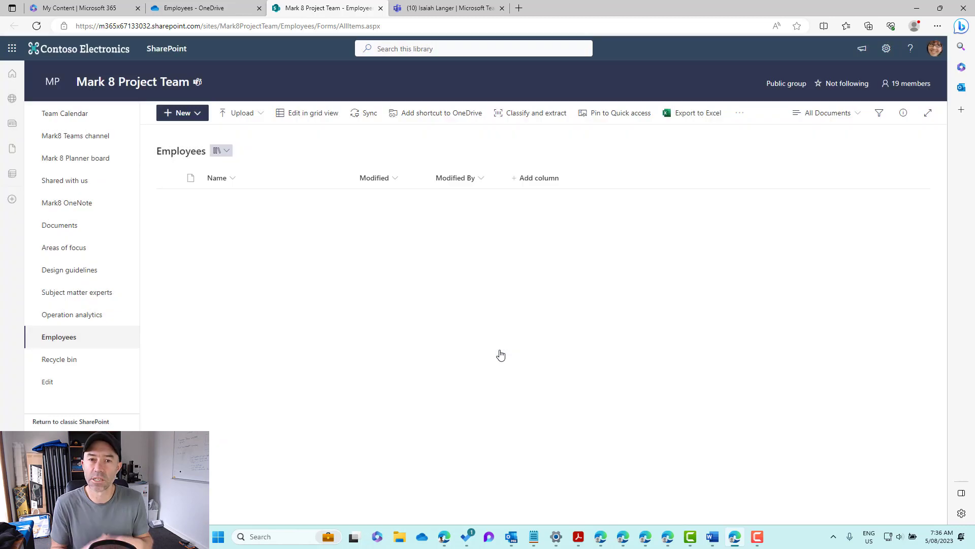
# Step: Add a red folder named 'Terminated Employees' to the Employees library
pyautogui.click(193, 113)
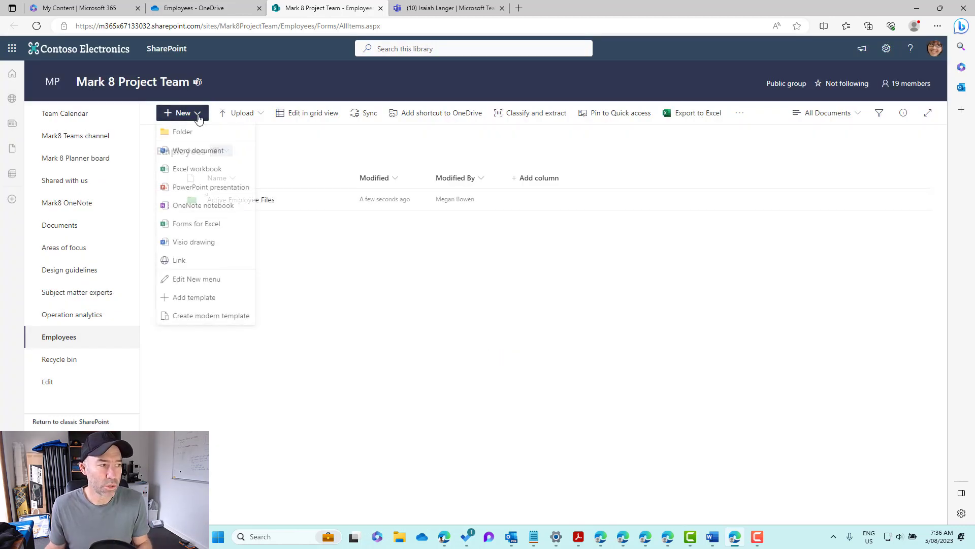
pyautogui.click(198, 137)
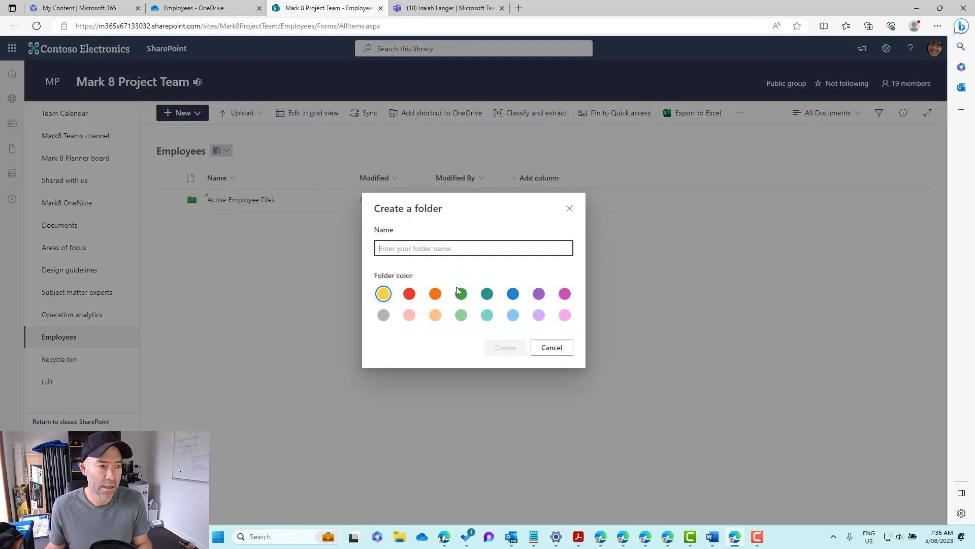
pyautogui.write('Terminated Employees')
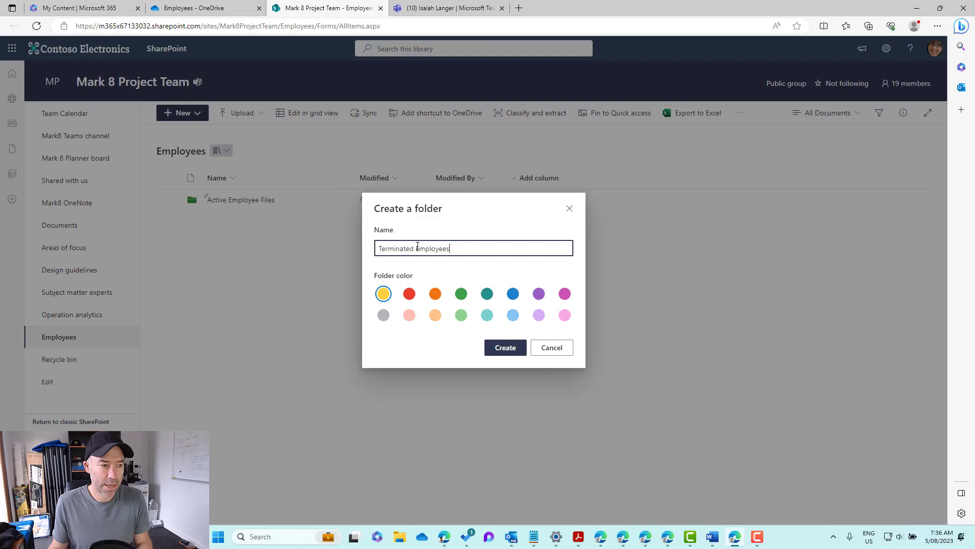
pyautogui.click(409, 294)
pyautogui.click(511, 348)
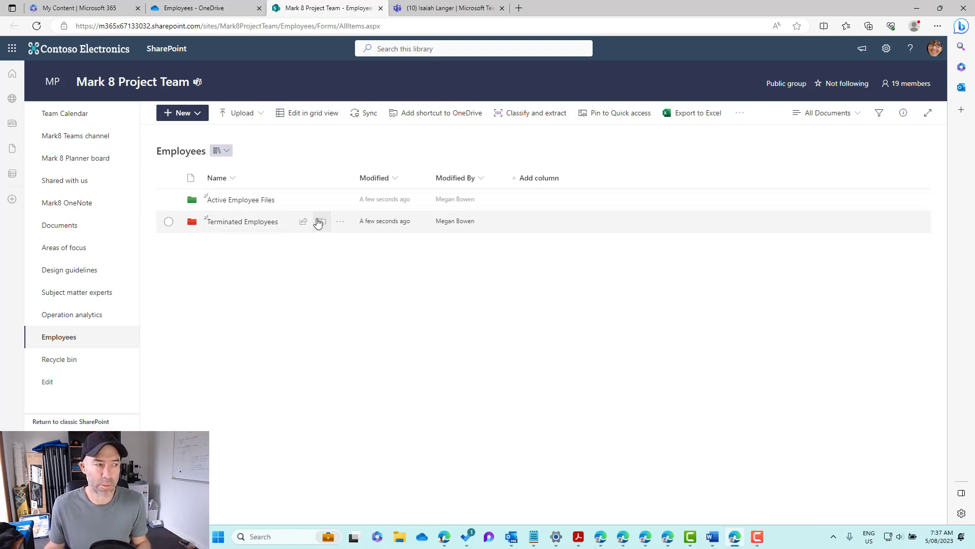
# Step: Check the Active Employee Files folder colour options without changing them, then open the folder
pyautogui.click(340, 201)
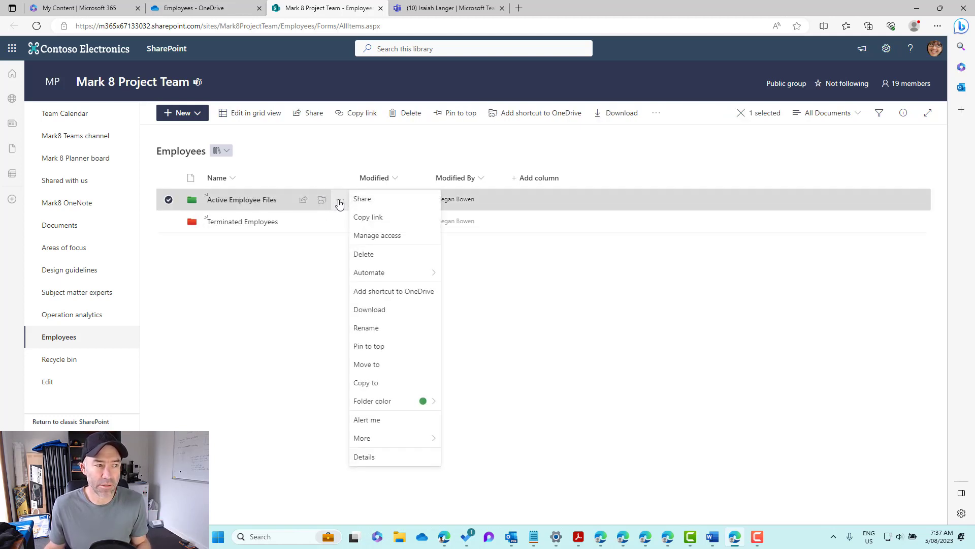
pyautogui.moveTo(393, 405)
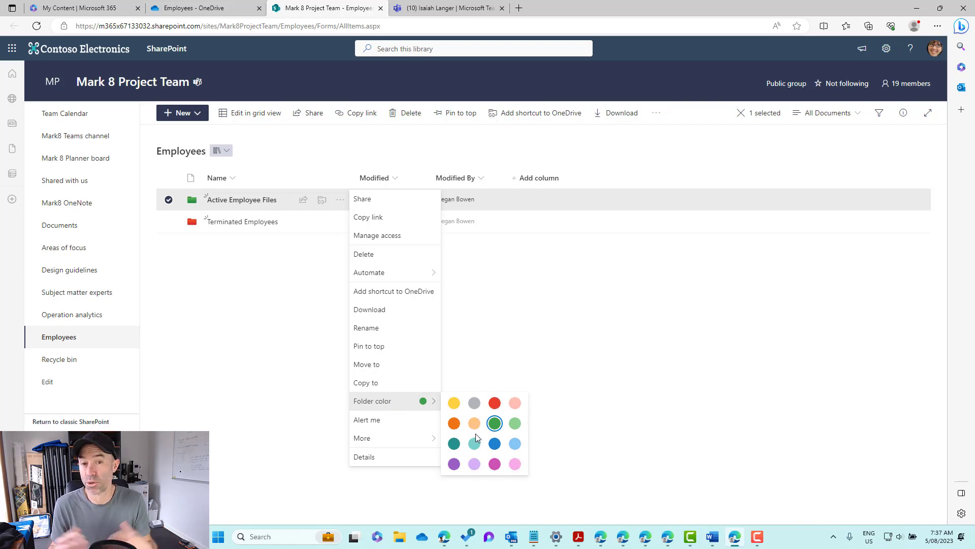
pyautogui.click(258, 332)
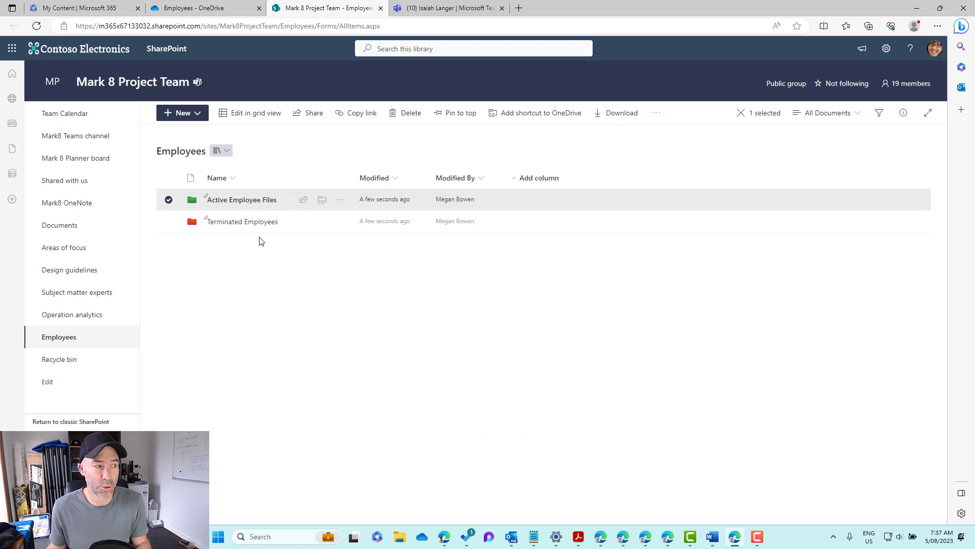
pyautogui.click(231, 200)
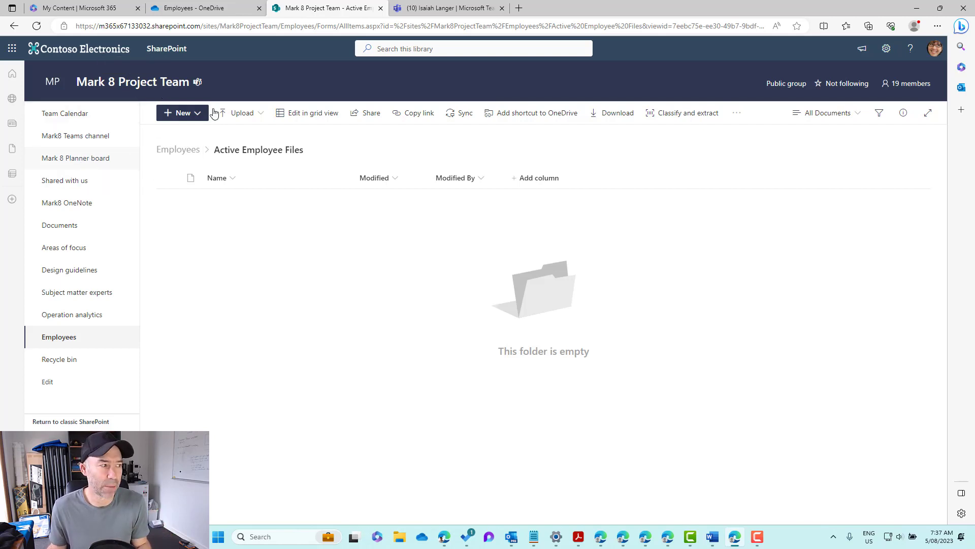
# Step: Go to the Mark 8 Project Team General channel files in Teams, cancelling a started new folder
pyautogui.click(447, 8)
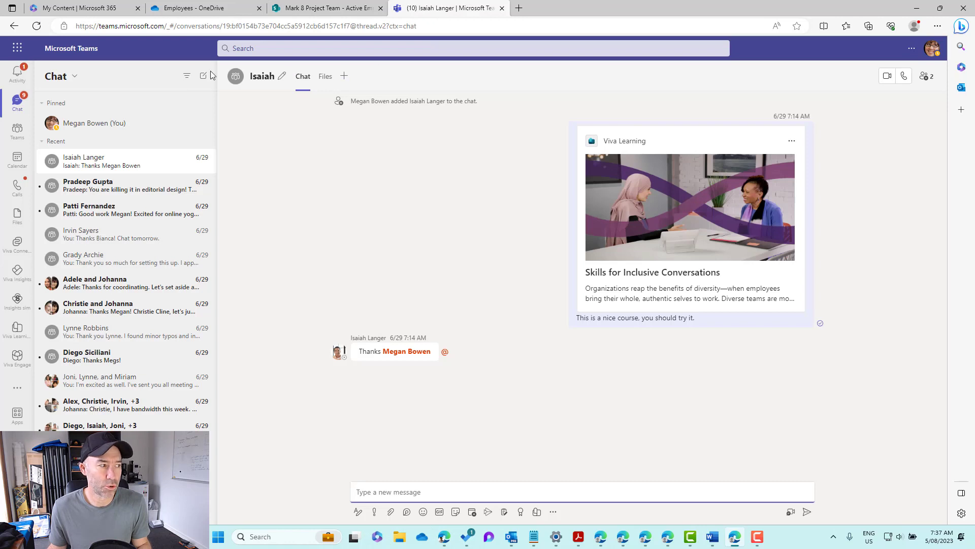
pyautogui.click(18, 130)
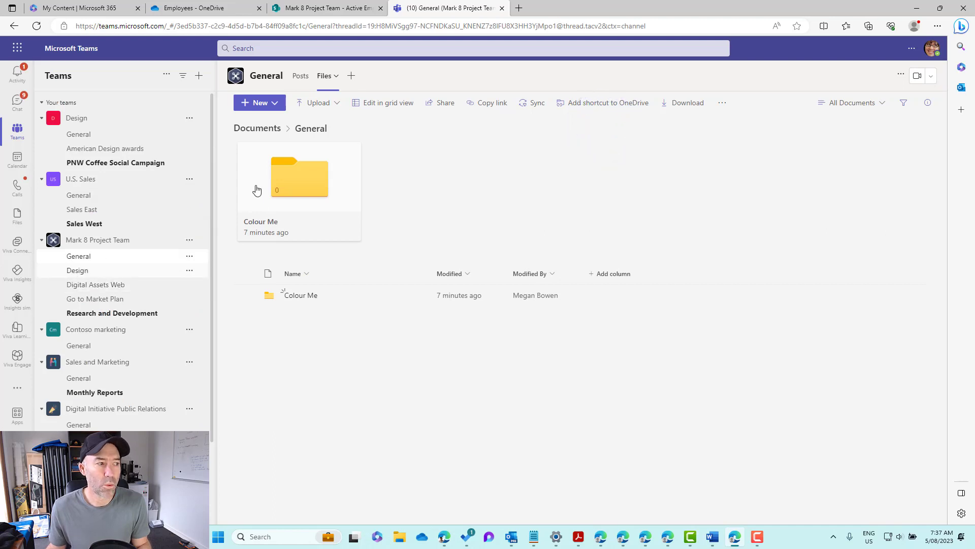
pyautogui.click(262, 103)
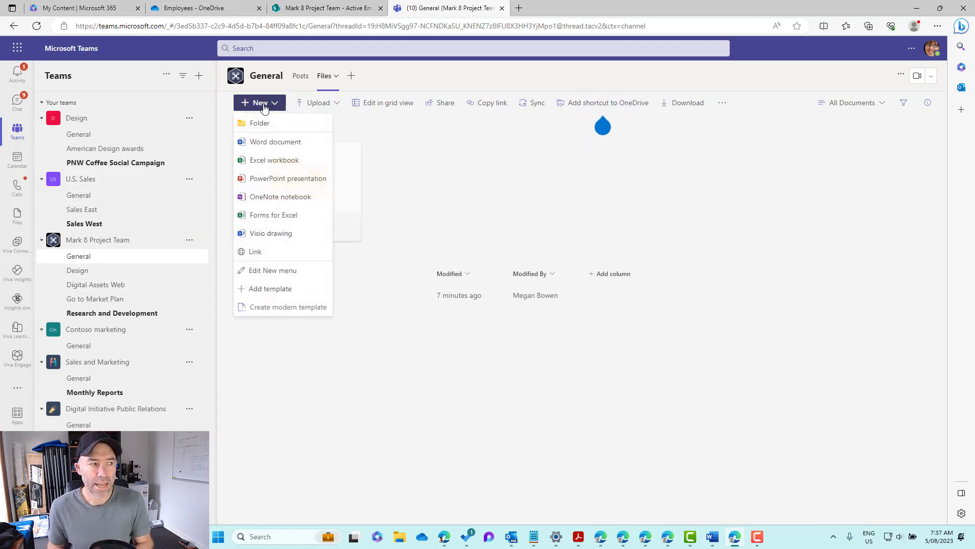
pyautogui.click(291, 129)
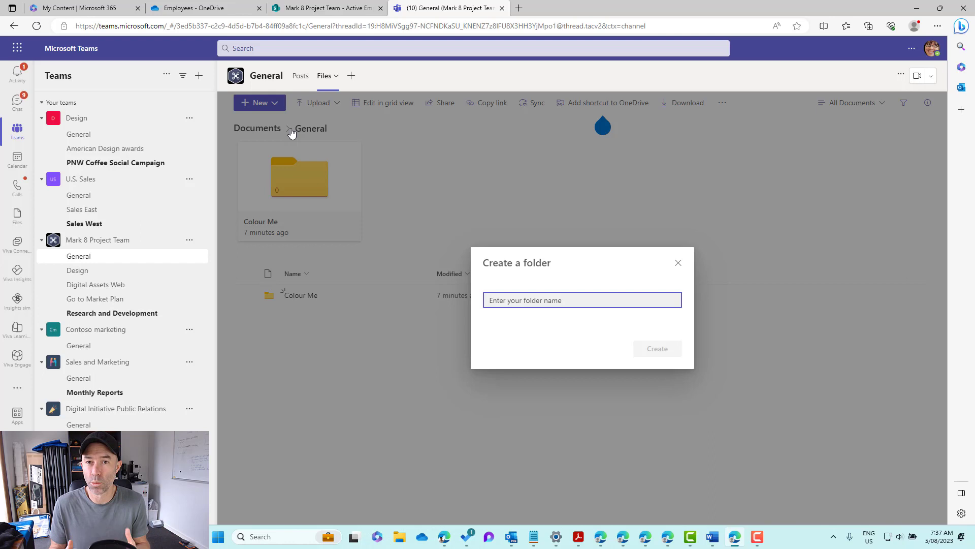
pyautogui.click(679, 263)
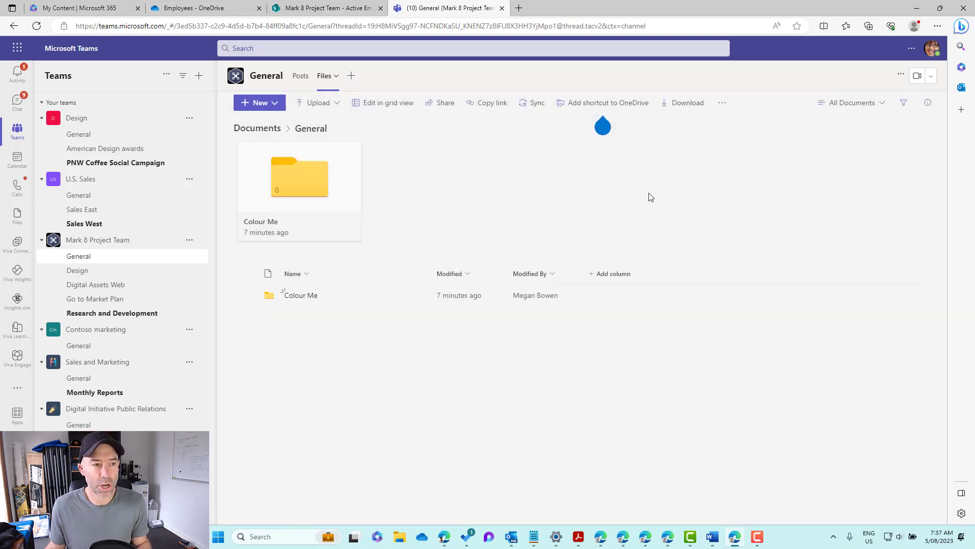
# Step: Open the General channel files in SharePoint to view Colour Me, then return to Teams
pyautogui.click(722, 104)
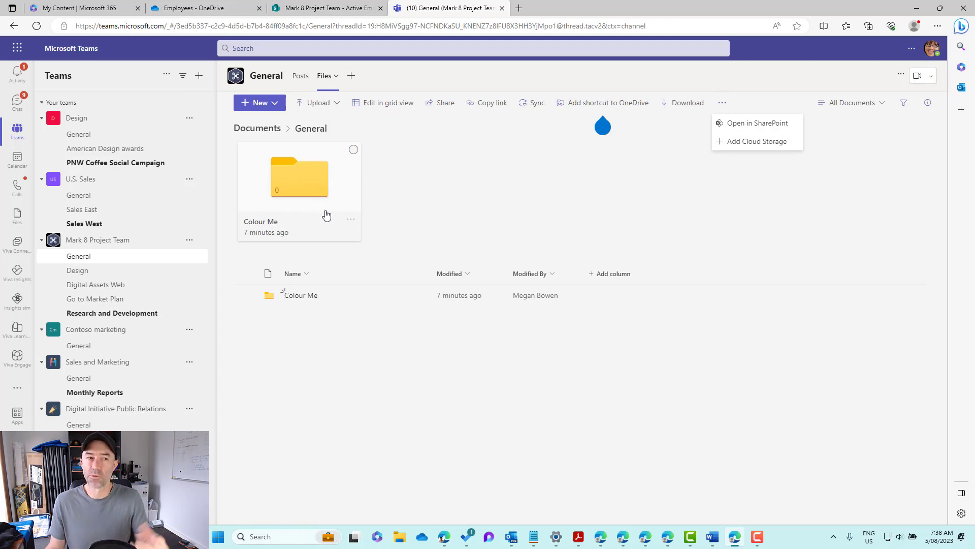
pyautogui.click(736, 127)
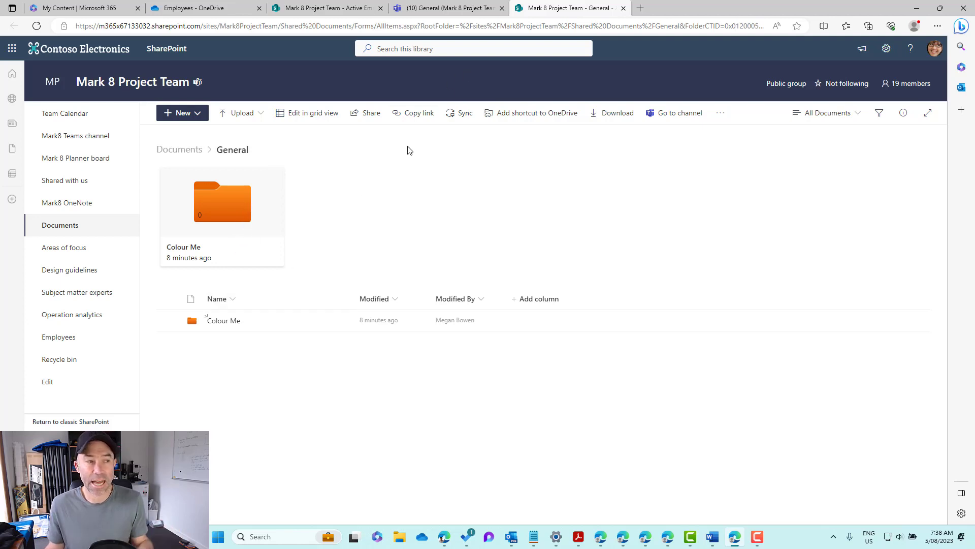
pyautogui.click(440, 9)
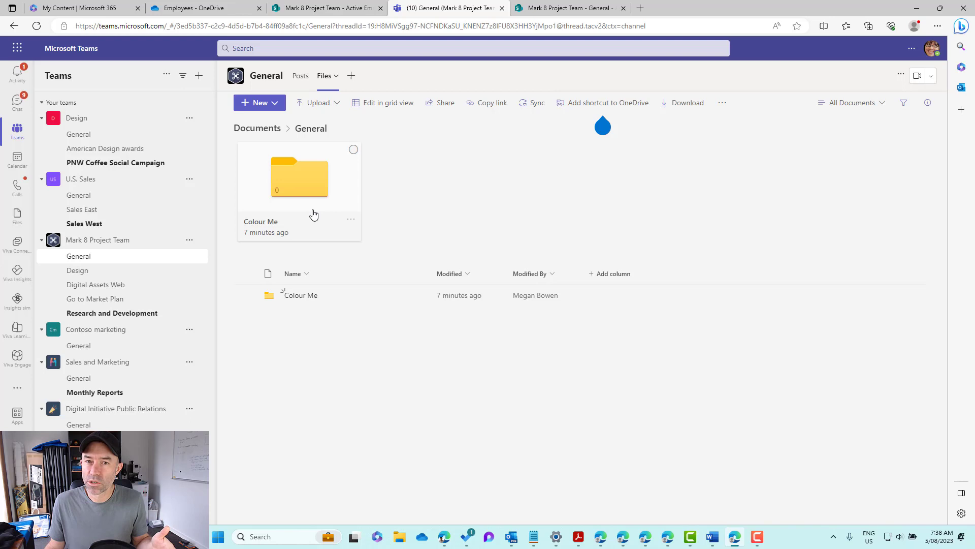
# Step: Switch from the Documents top level to the Employees library, cancelling a started new folder
pyautogui.click(259, 131)
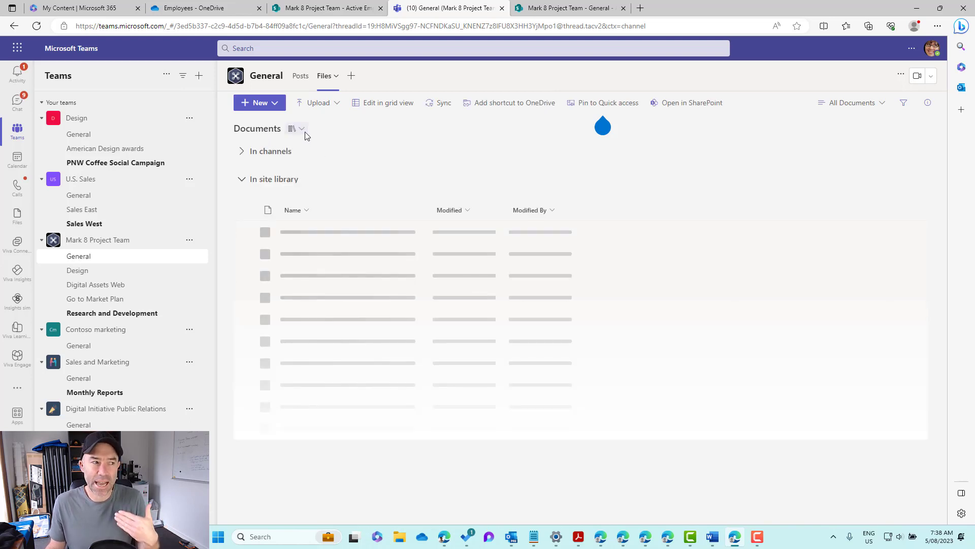
pyautogui.click(305, 134)
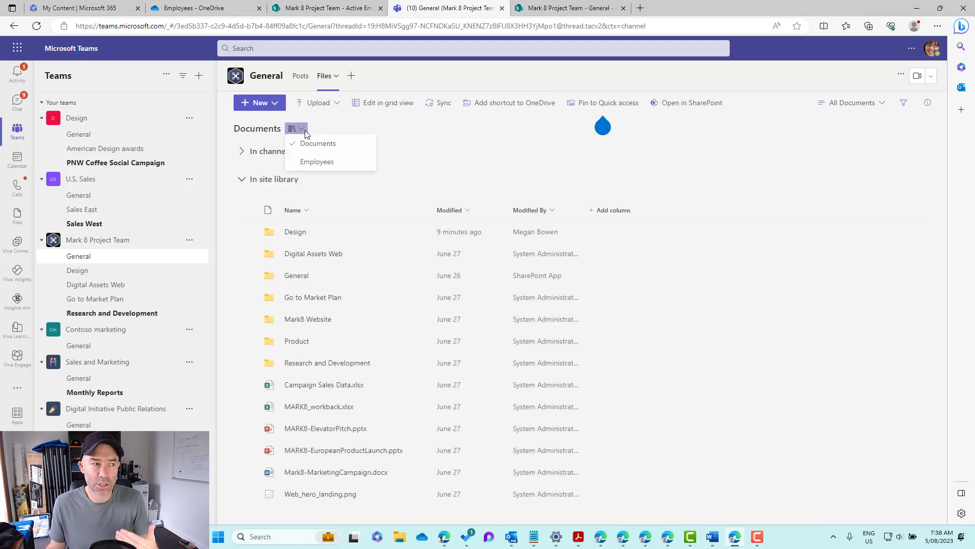
pyautogui.click(307, 162)
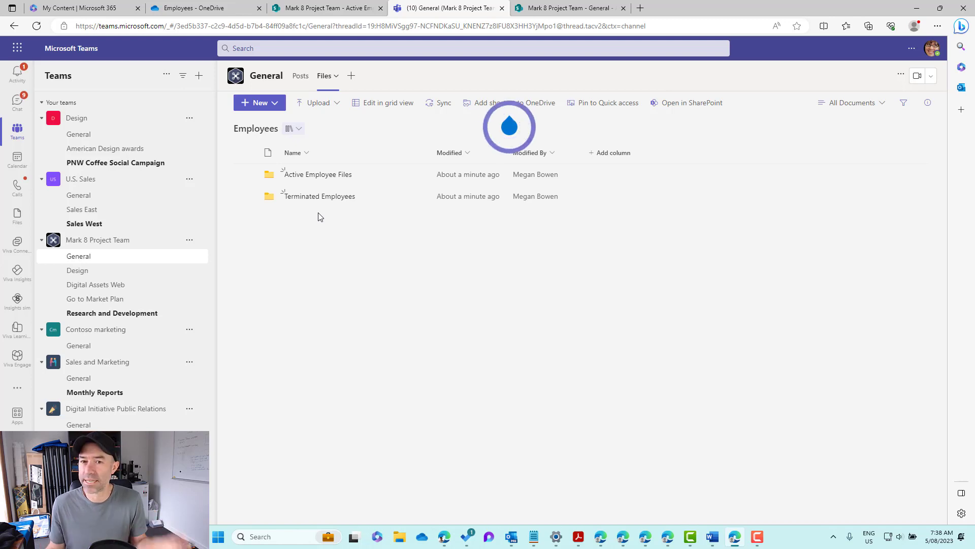
pyautogui.click(272, 103)
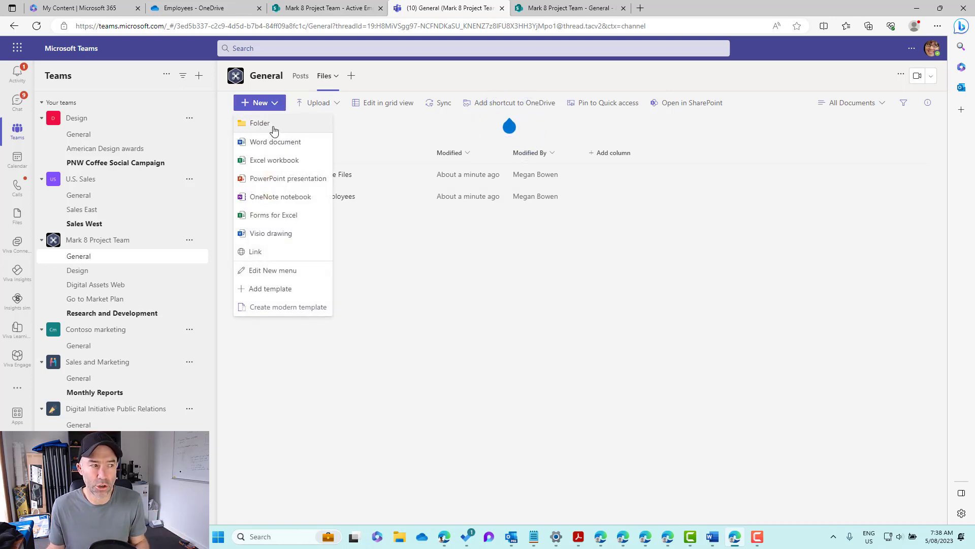
pyautogui.click(274, 126)
pyautogui.click(678, 262)
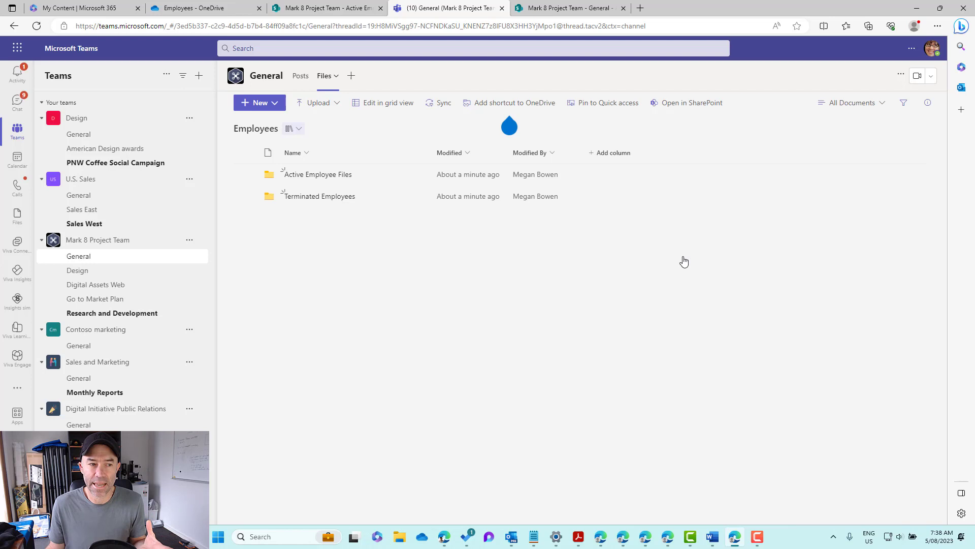
# Step: In the Employees library, pin the Active Employee Files folder, then the Terminated Employees folder, to the top
pyautogui.click(679, 106)
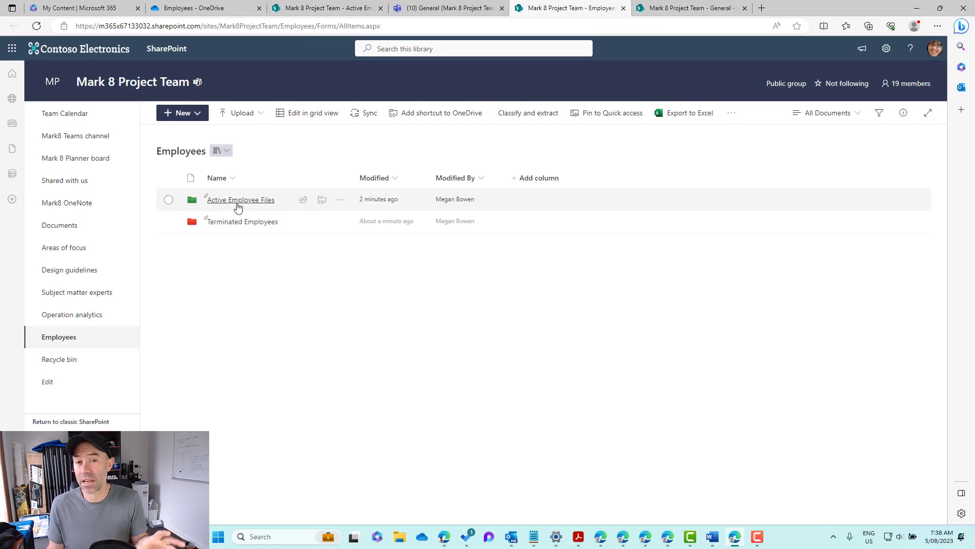
pyautogui.click(169, 200)
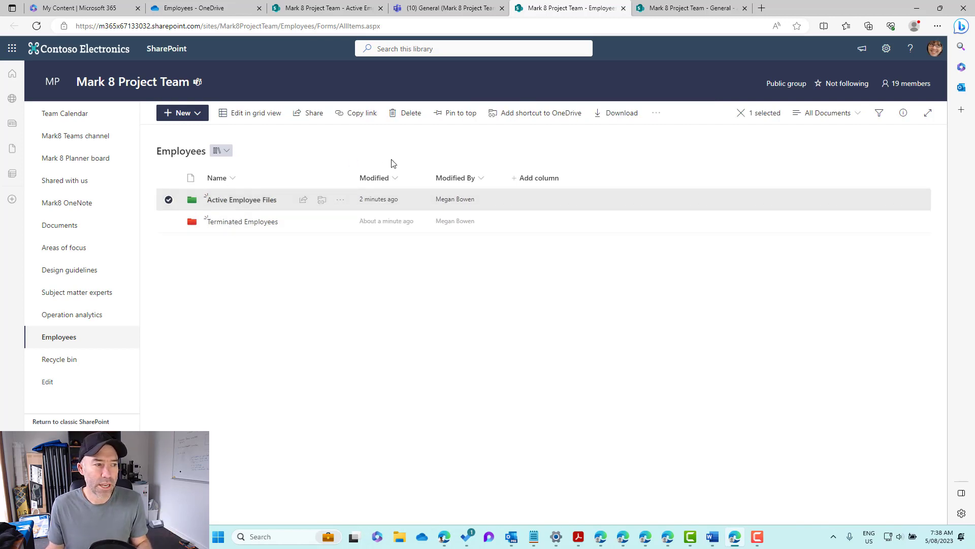
pyautogui.click(447, 113)
pyautogui.click(169, 343)
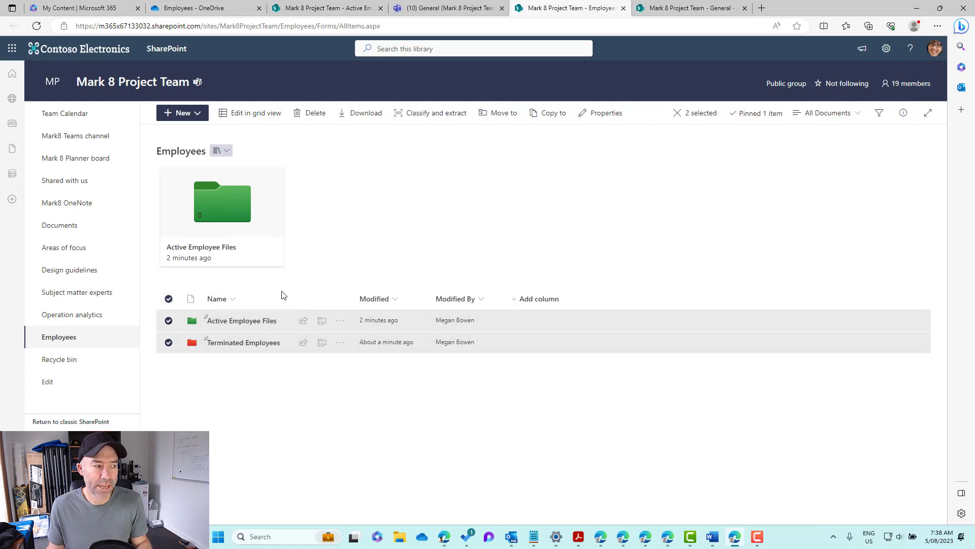
pyautogui.click(168, 320)
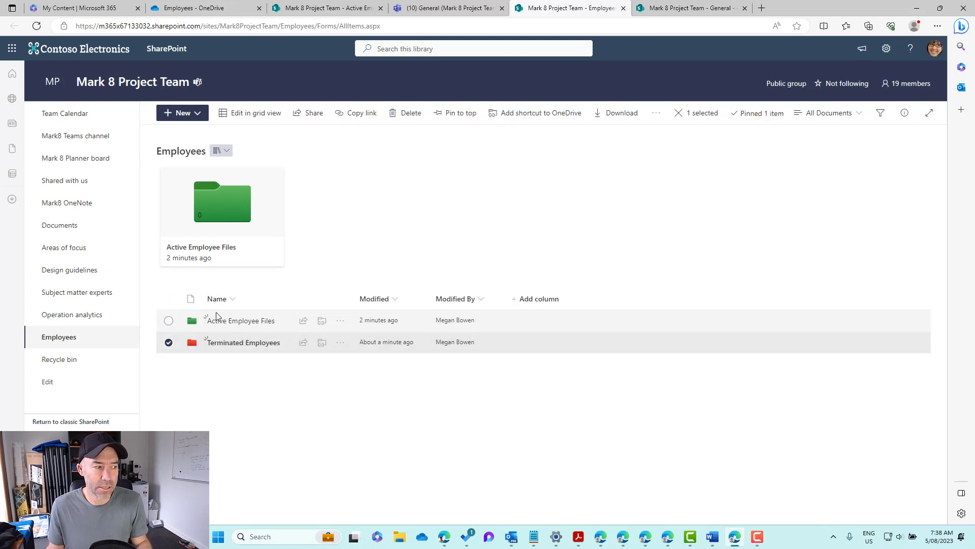
pyautogui.click(456, 113)
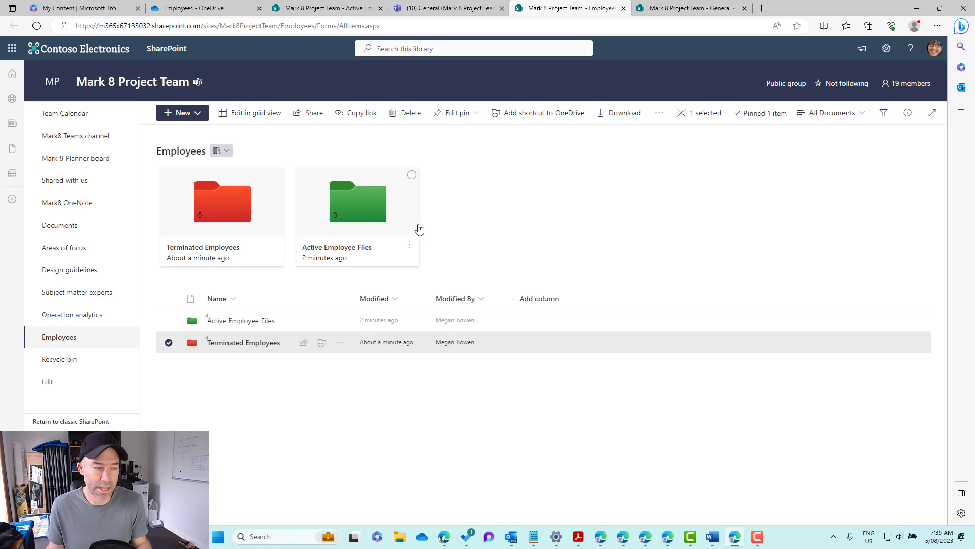
# Step: Inside Active Employee Files, create a new folder named with the employee's full name
pyautogui.click(238, 321)
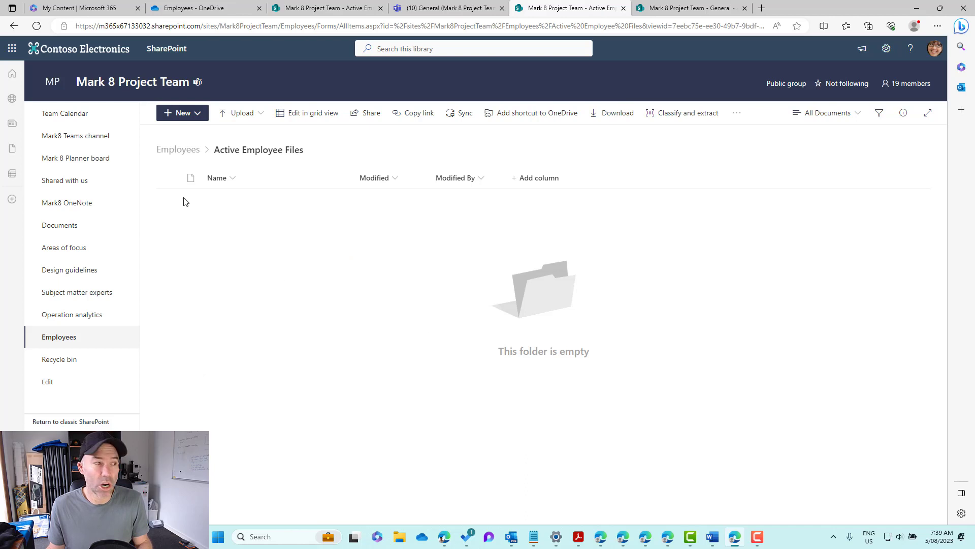
pyautogui.click(190, 113)
pyautogui.click(183, 134)
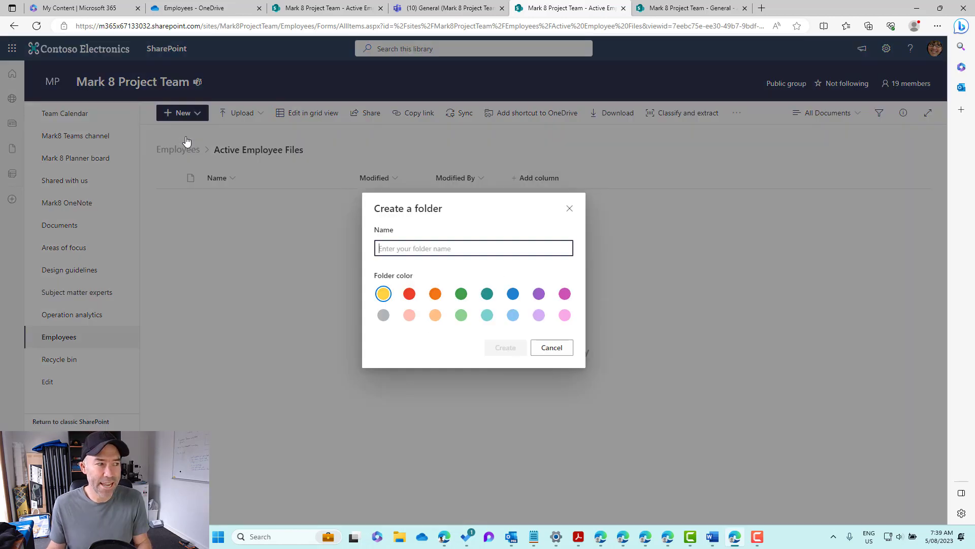
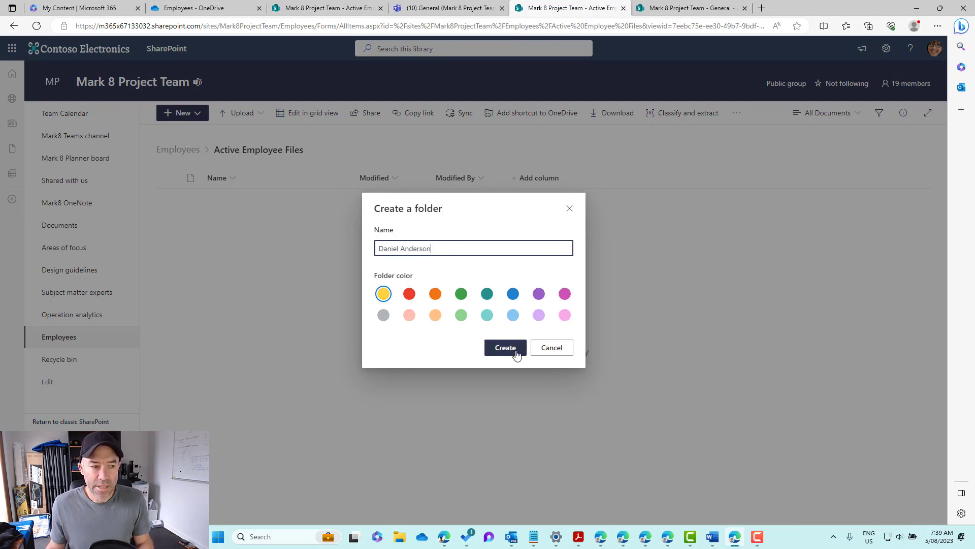
pyautogui.click(515, 350)
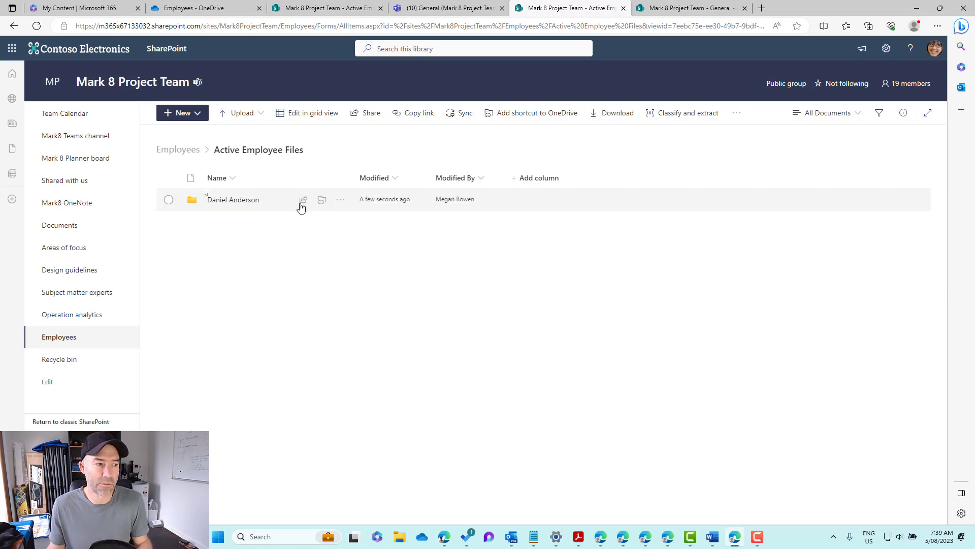
# Step: Set the new employee folder's colour to green and go back to the Employees library
pyautogui.click(340, 199)
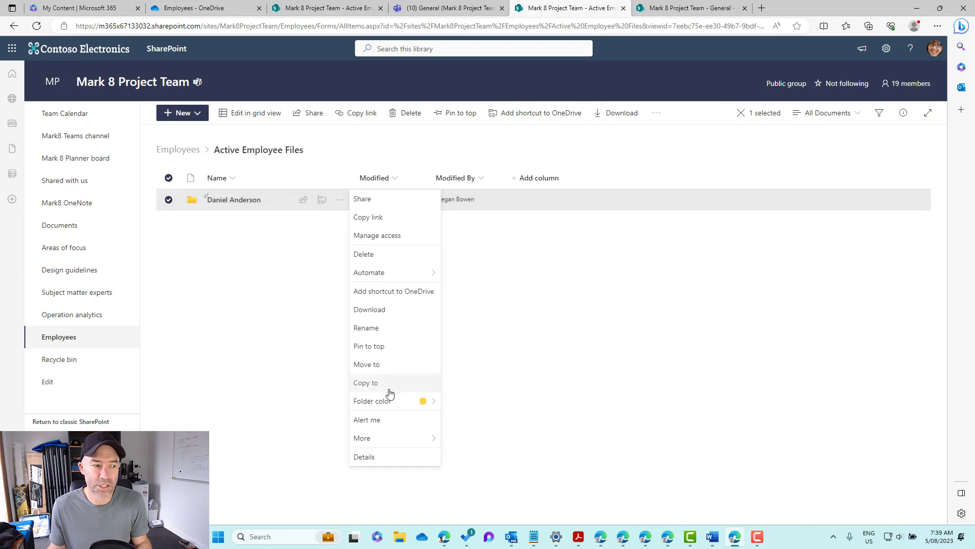
pyautogui.moveTo(387, 400)
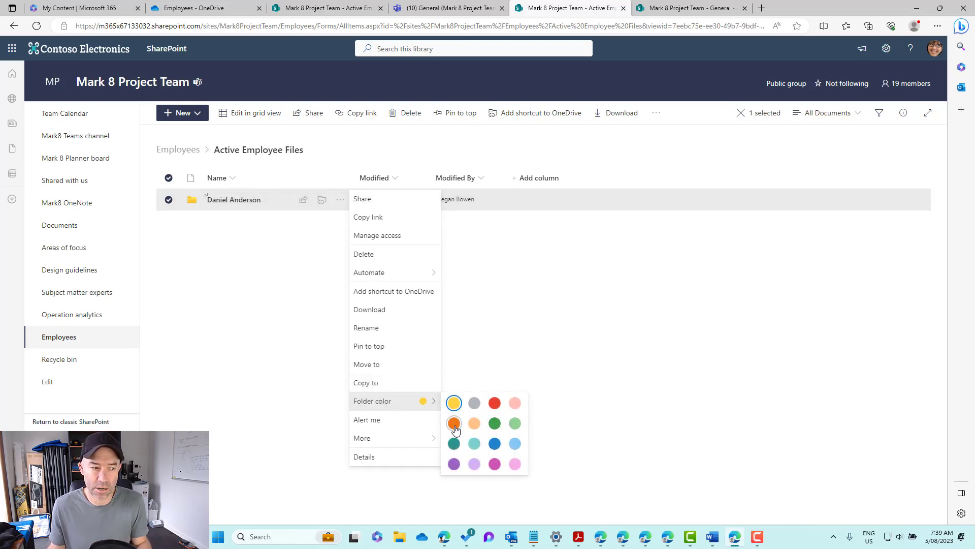
pyautogui.click(517, 427)
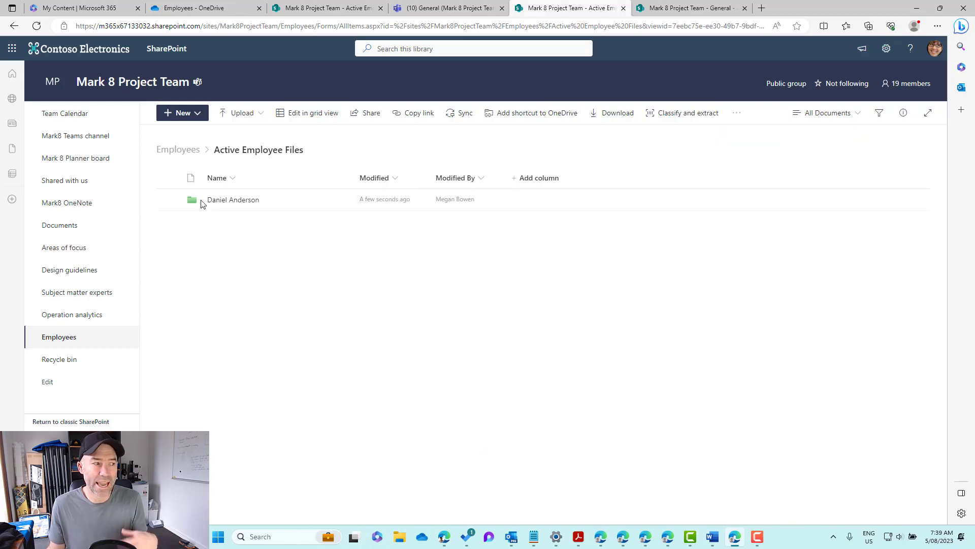
pyautogui.click(183, 151)
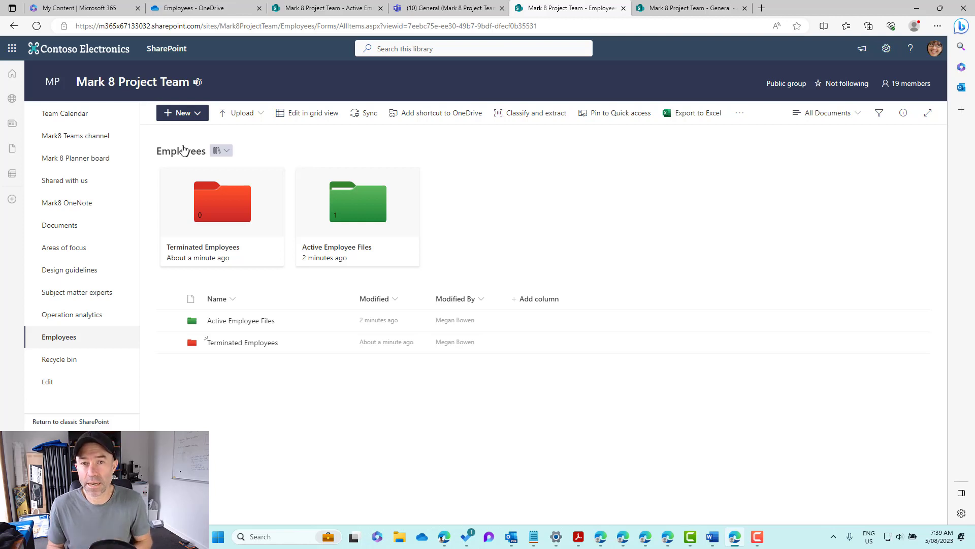
# Step: Switch to the OneDrive tab and go from Home to My files
pyautogui.click(153, 9)
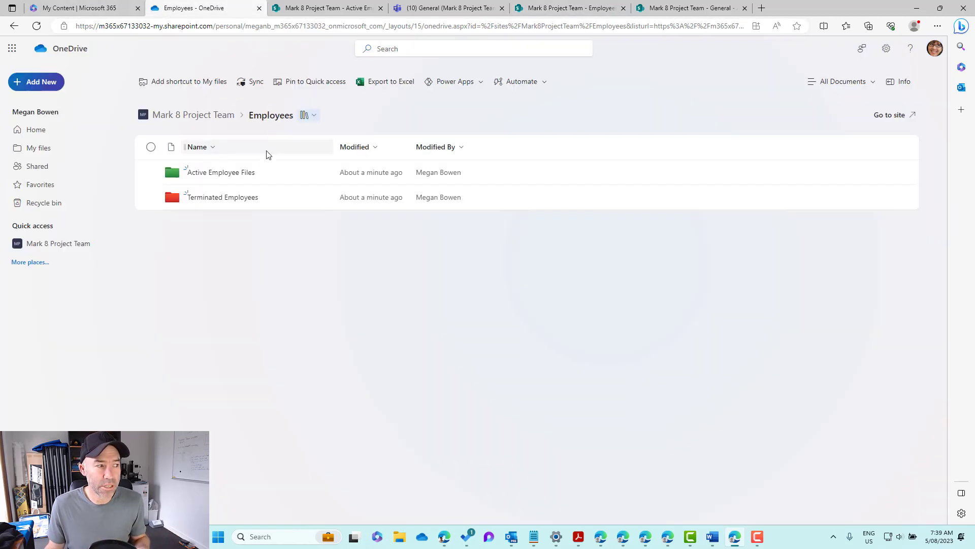
pyautogui.click(62, 130)
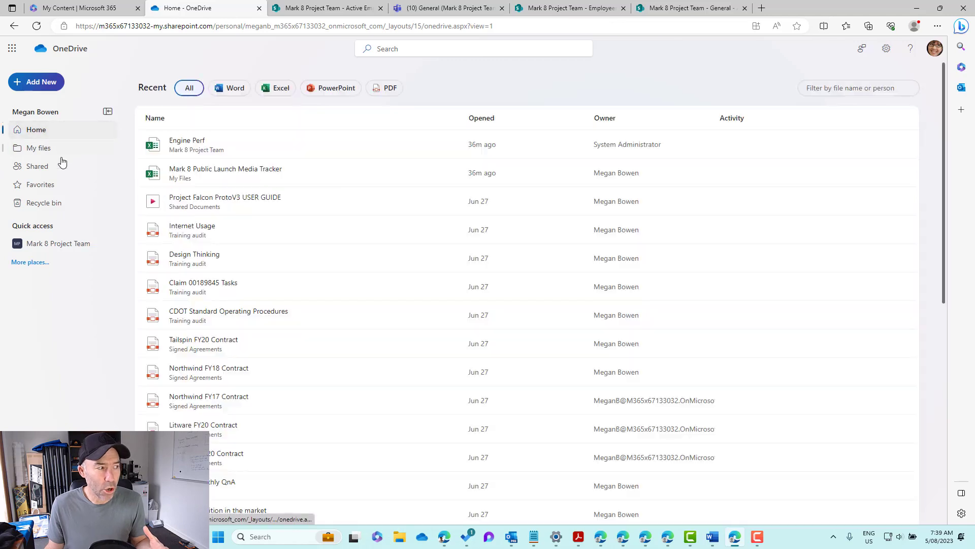
pyautogui.click(64, 151)
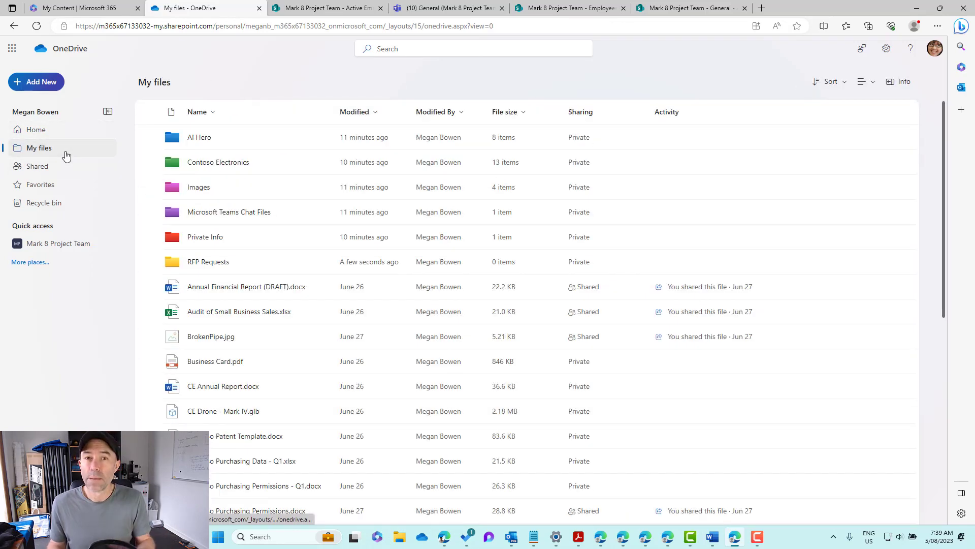